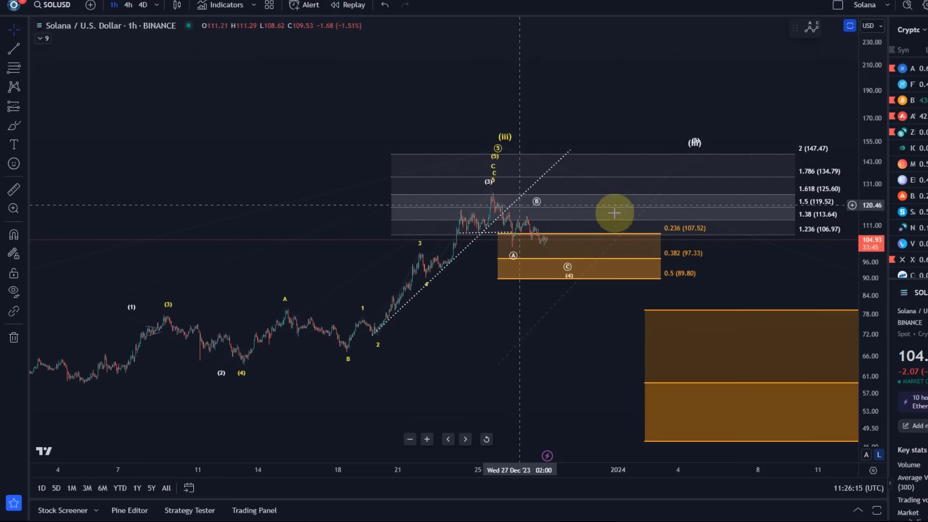
- Pan from the orange target zone to the recent wave count and select the (iii) label
{"action": "left_click", "coordinate": [694, 147]}
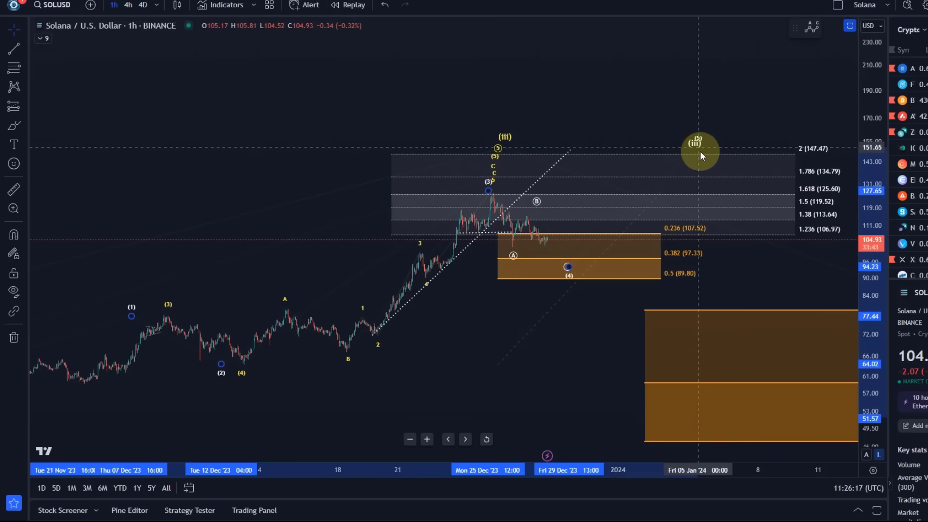
{"action": "mouse_move", "coordinate": [611, 86]}
{"action": "left_mouse_down"}
{"action": "mouse_move", "coordinate": [493, 37]}
{"action": "mouse_move", "coordinate": [512, 44]}
{"action": "left_mouse_up"}
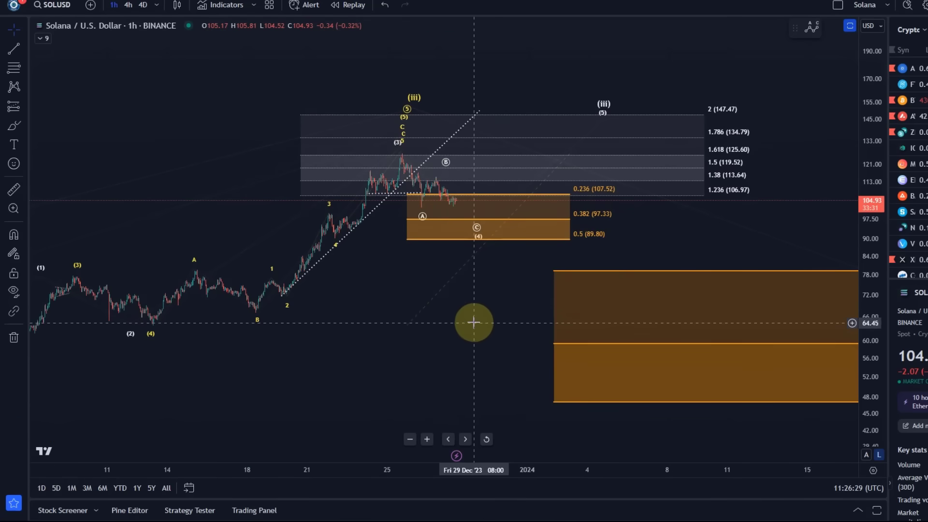
{"action": "left_click_drag", "start_coordinate": [473, 322], "coordinate": [333, 350]}
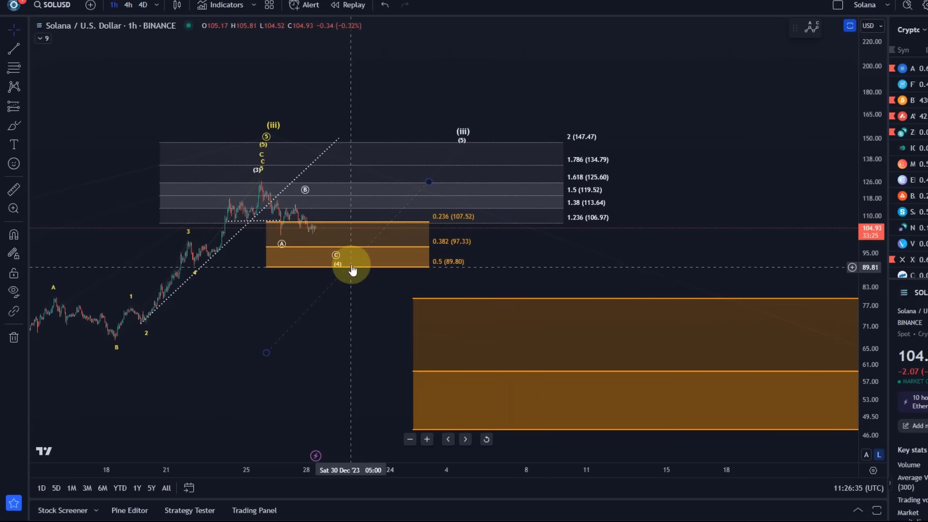
{"action": "scroll", "coordinate": [331, 256], "scroll_direction": "down", "scroll_amount": 3}
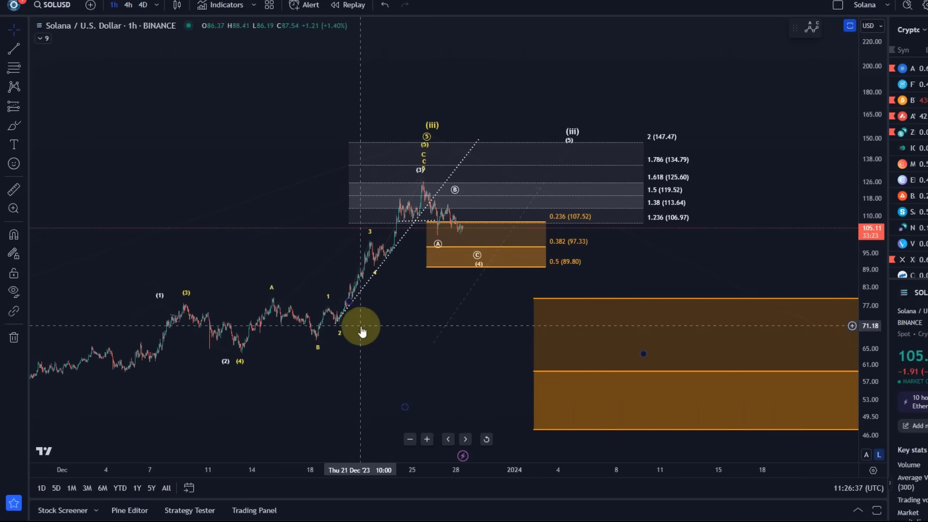
{"action": "left_click_drag", "start_coordinate": [491, 379], "coordinate": [393, 363]}
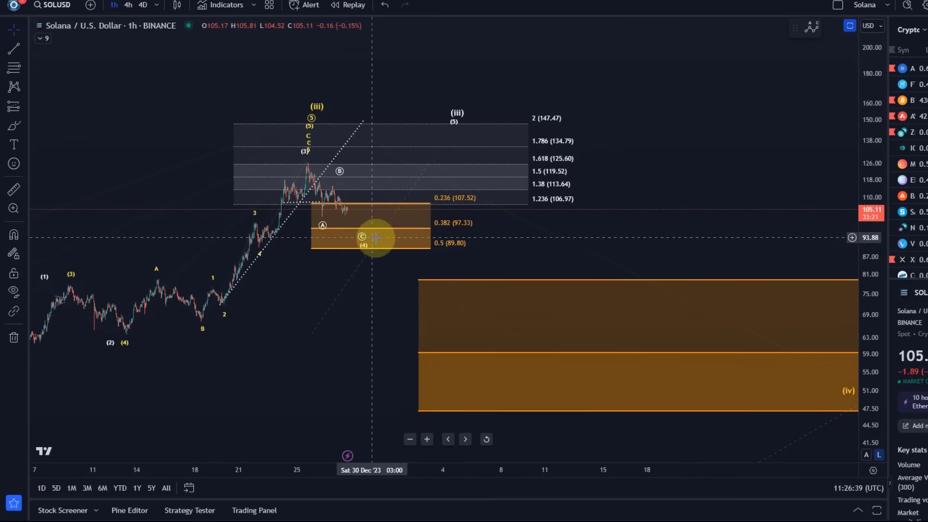
{"action": "left_click", "coordinate": [462, 116]}
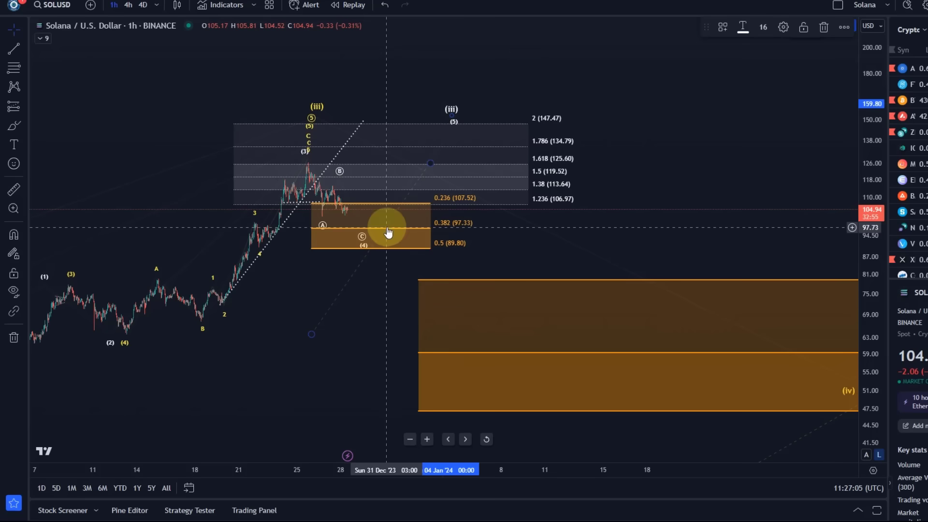
- Check the (A)(B)(C) correction and the impulse count ending at (4) by selecting each
{"action": "left_click", "coordinate": [362, 235]}
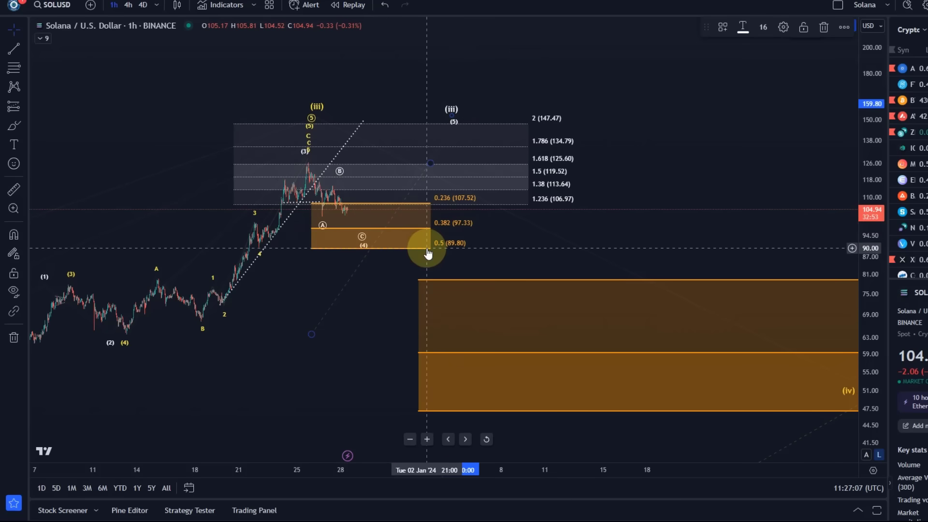
{"action": "left_click", "coordinate": [363, 236]}
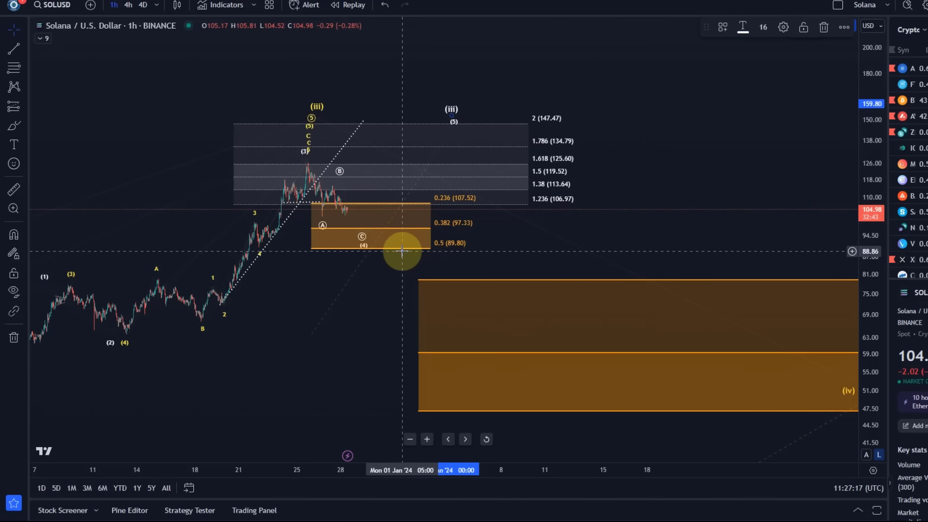
{"action": "scroll", "coordinate": [222, 250], "scroll_direction": "down", "scroll_amount": 5}
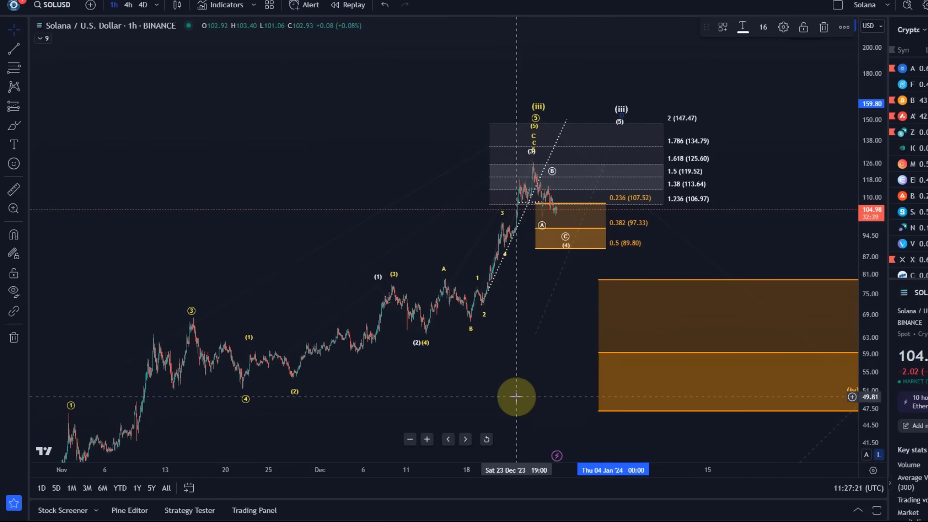
{"action": "scroll", "coordinate": [523, 344], "scroll_direction": "up", "scroll_amount": 3}
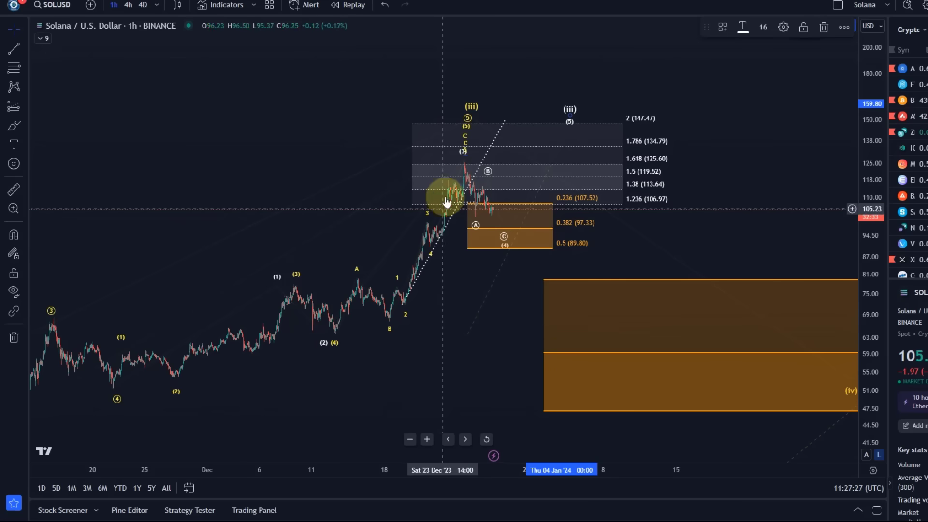
{"action": "left_click", "coordinate": [467, 168]}
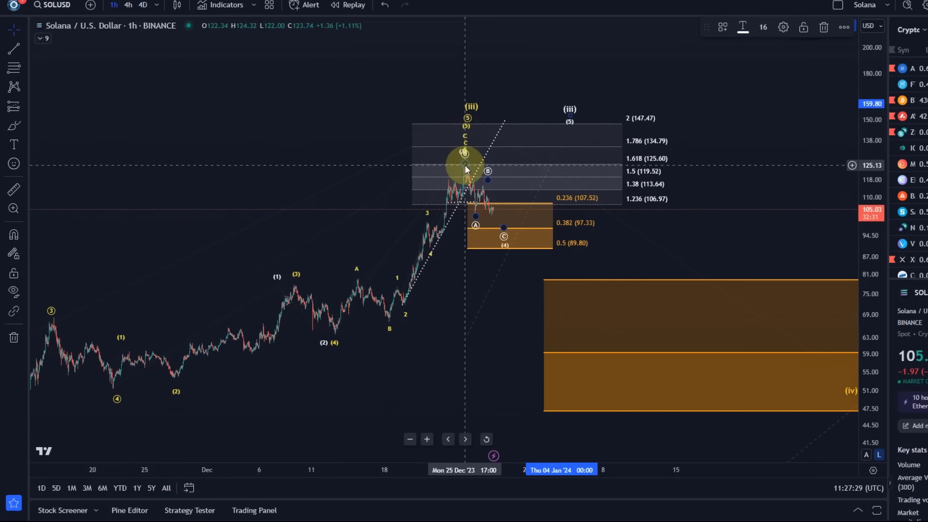
{"action": "left_click", "coordinate": [321, 344]}
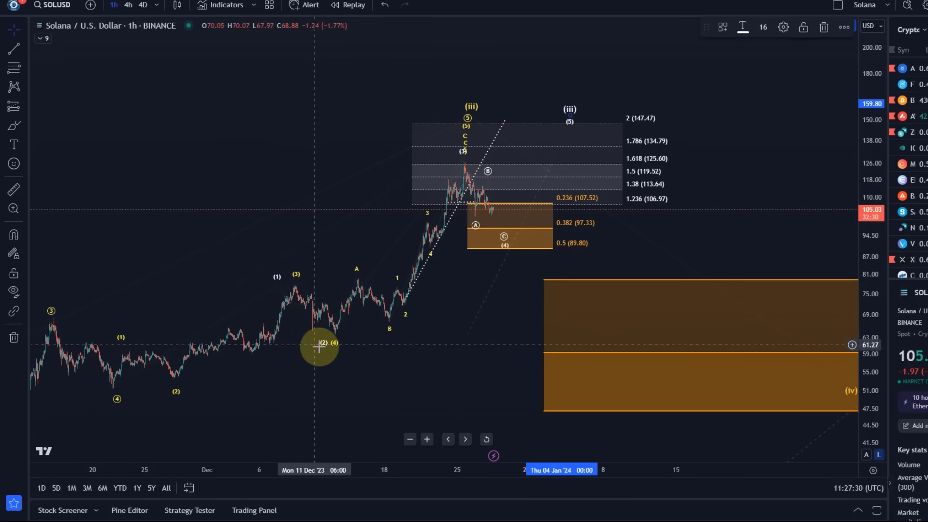
{"action": "left_click", "coordinate": [493, 250]}
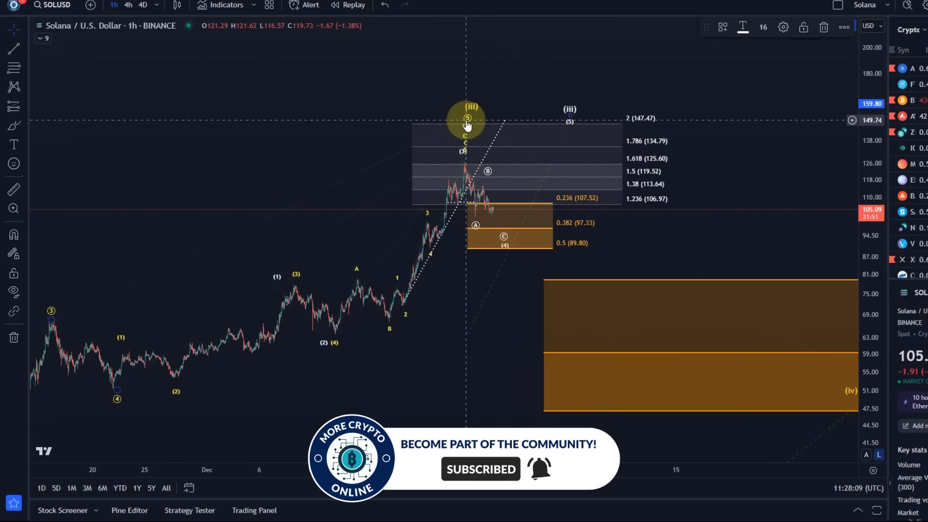
- Pan out to show the longer history and full wave count, then select the white (iii) label
{"action": "right_click", "coordinate": [741, 164]}
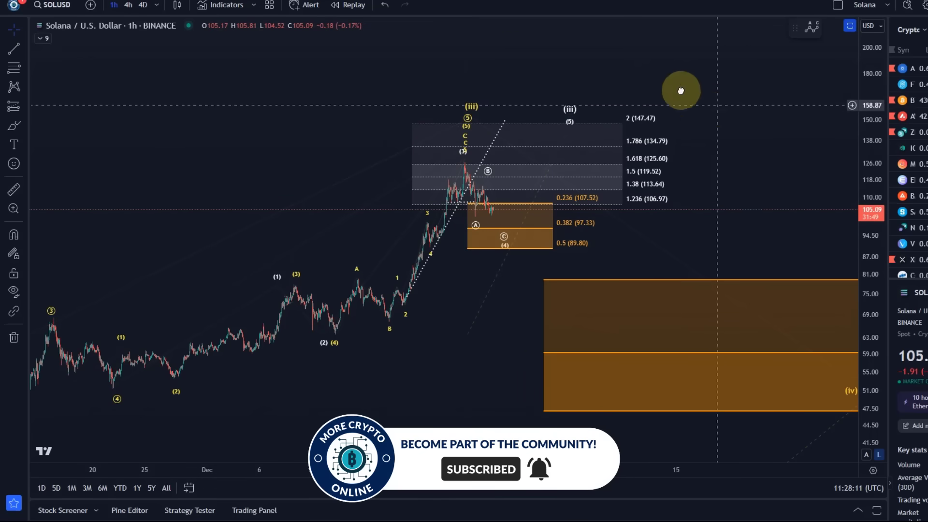
{"action": "left_click_drag", "start_coordinate": [679, 89], "coordinate": [466, 23]}
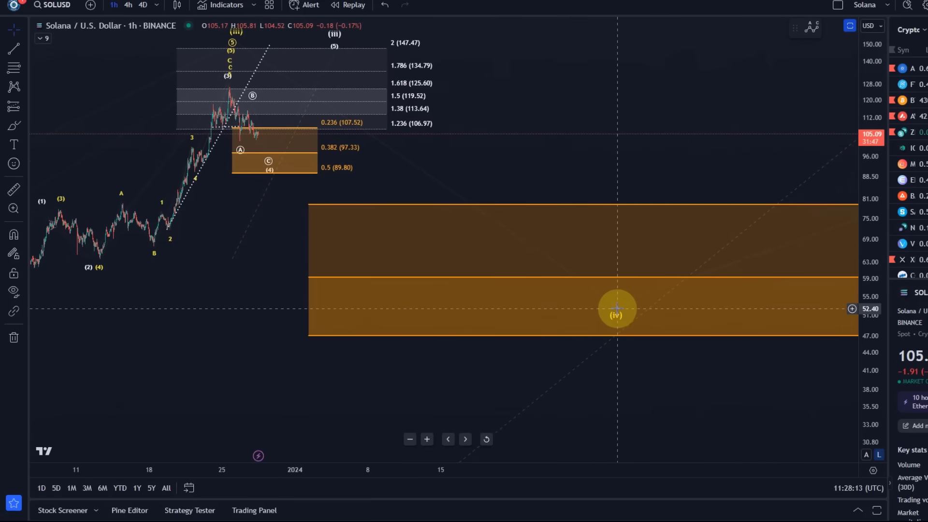
{"action": "scroll", "coordinate": [607, 202], "scroll_direction": "down", "scroll_amount": 3}
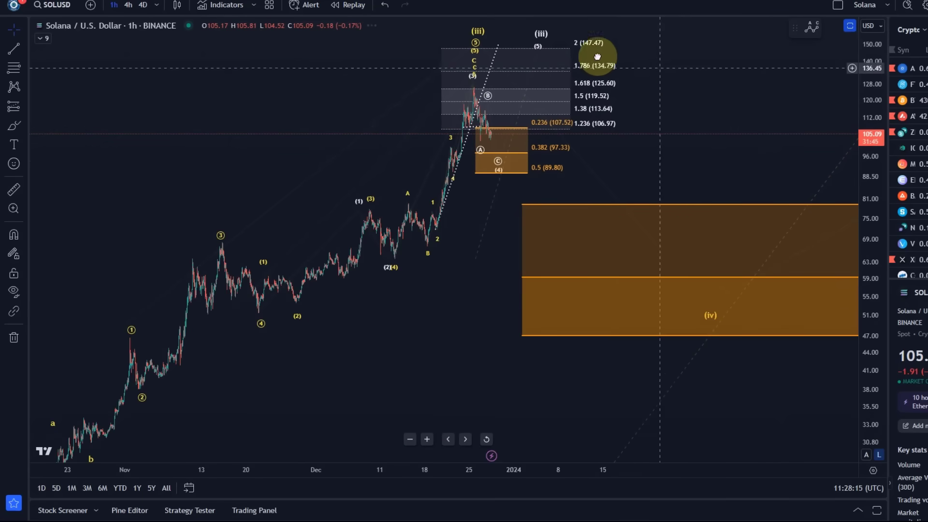
{"action": "left_click_drag", "start_coordinate": [596, 56], "coordinate": [321, 51]}
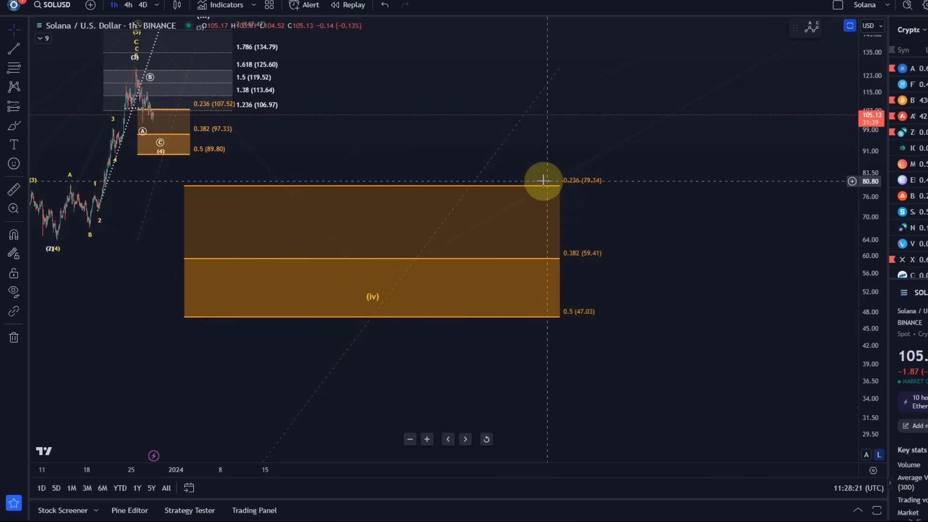
{"action": "left_click_drag", "start_coordinate": [387, 102], "coordinate": [542, 155]}
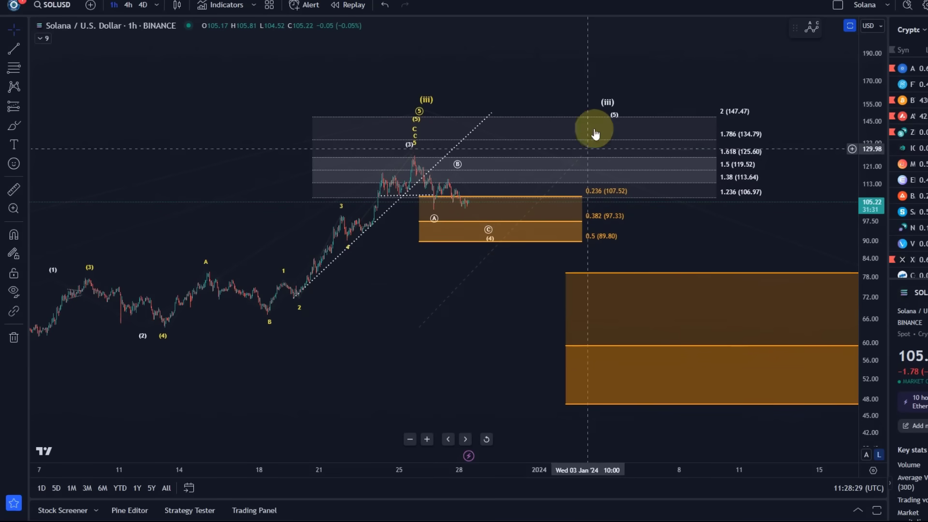
{"action": "left_click", "coordinate": [612, 100]}
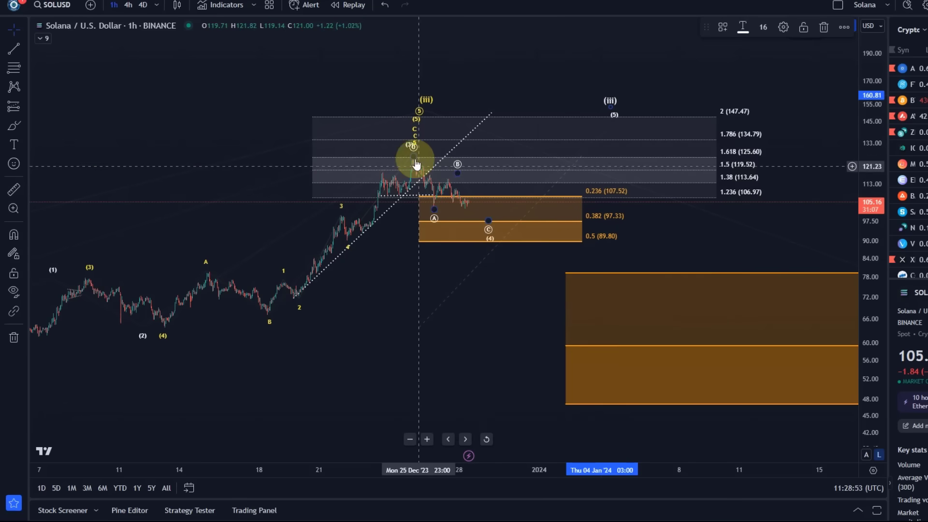
- Zoom in on the ABC correction and nudge its B and C points
{"action": "scroll", "coordinate": [412, 189], "scroll_direction": "up", "scroll_amount": 2}
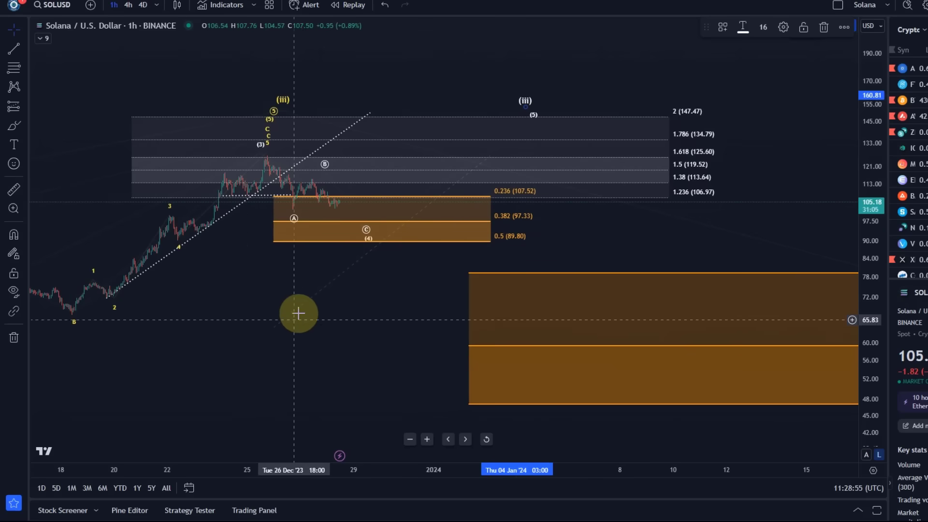
{"action": "left_click_drag", "start_coordinate": [300, 315], "coordinate": [472, 359]}
{"action": "scroll", "coordinate": [380, 305], "scroll_direction": "up", "scroll_amount": 3}
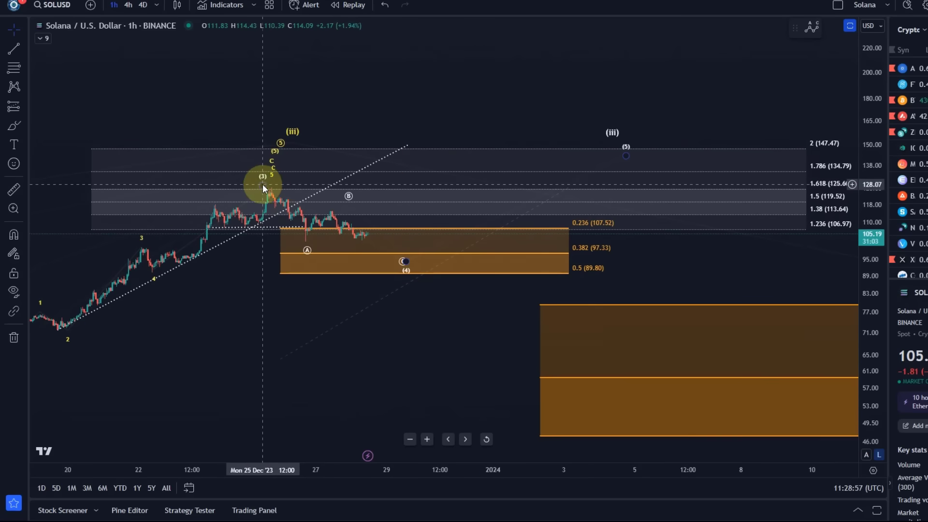
{"action": "left_click_drag", "start_coordinate": [348, 202], "coordinate": [335, 207]}
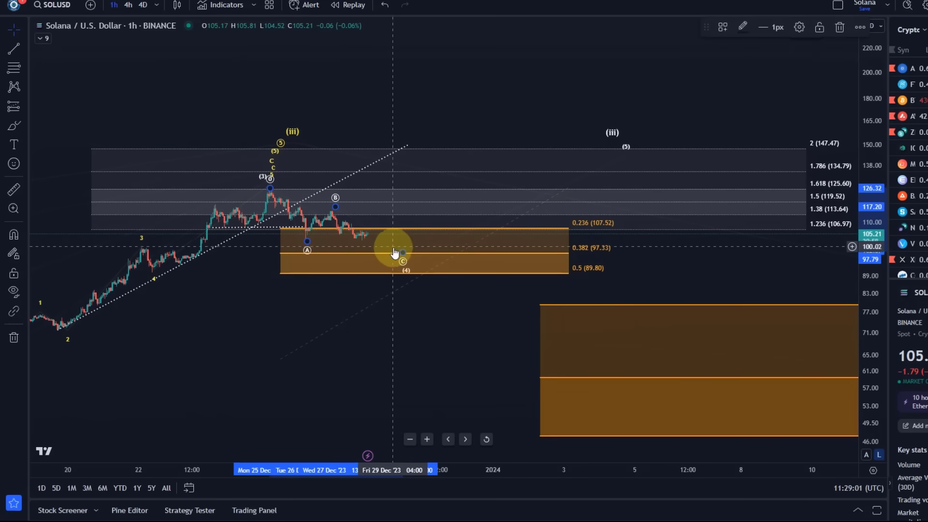
{"action": "left_click_drag", "start_coordinate": [390, 258], "coordinate": [392, 261]}
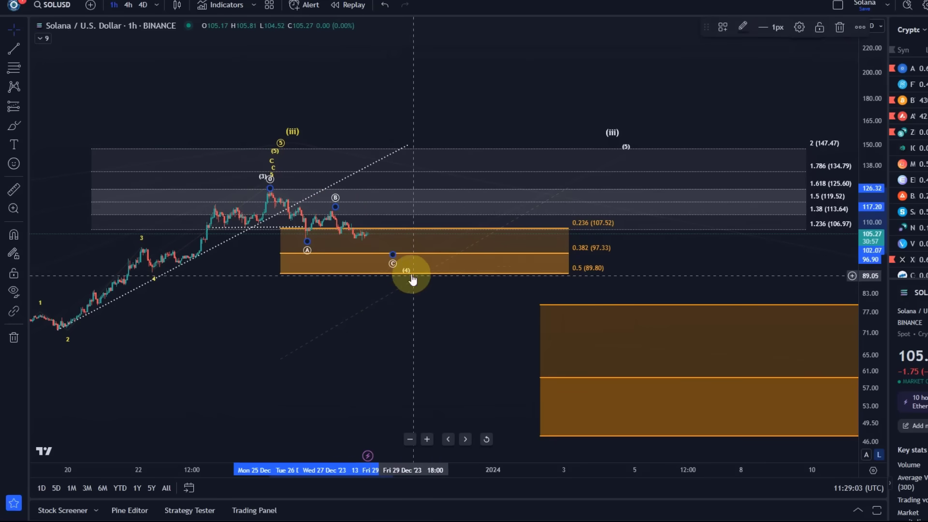
{"action": "left_click", "coordinate": [408, 265]}
- Set wave (4) below C, raise B into the 1.38–1.5 zone, and stretch the price scale
{"action": "left_click", "coordinate": [404, 270]}
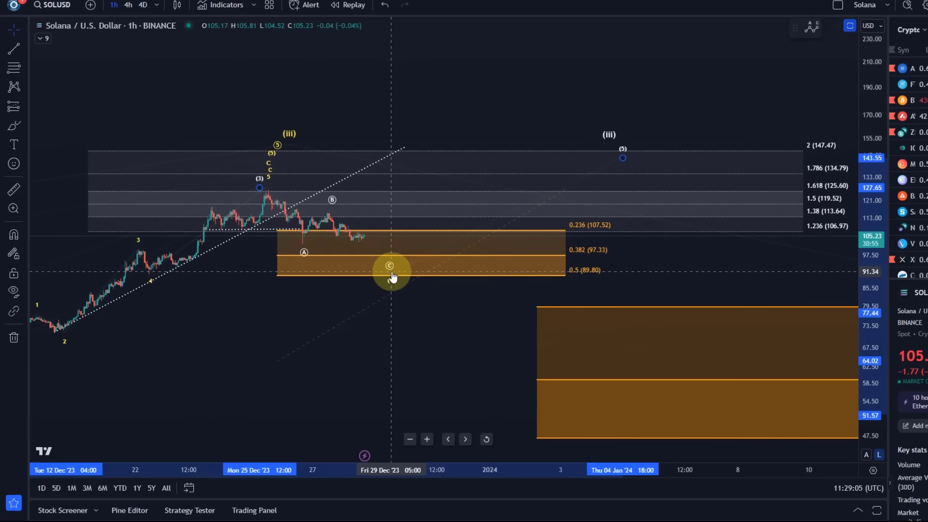
{"action": "left_click_drag", "start_coordinate": [391, 273], "coordinate": [391, 271]}
{"action": "left_click_drag", "start_coordinate": [335, 202], "coordinate": [370, 213]}
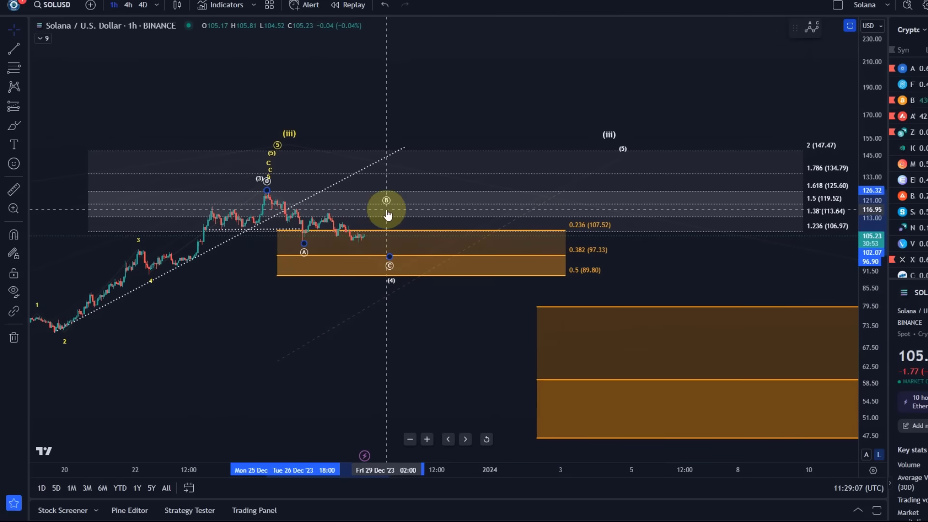
{"action": "left_click_drag", "start_coordinate": [870, 356], "coordinate": [871, 156]}
{"action": "left_click", "coordinate": [358, 256]}
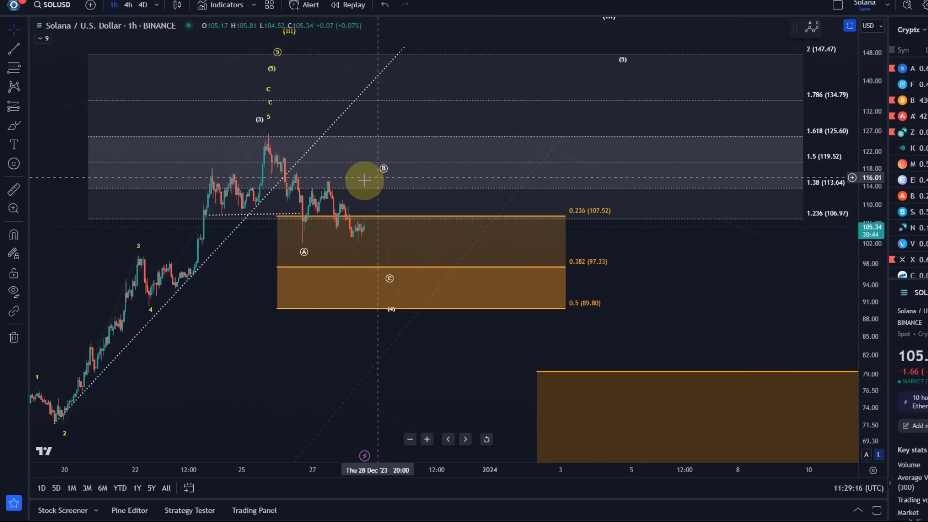
{"action": "left_click", "coordinate": [14, 126]}
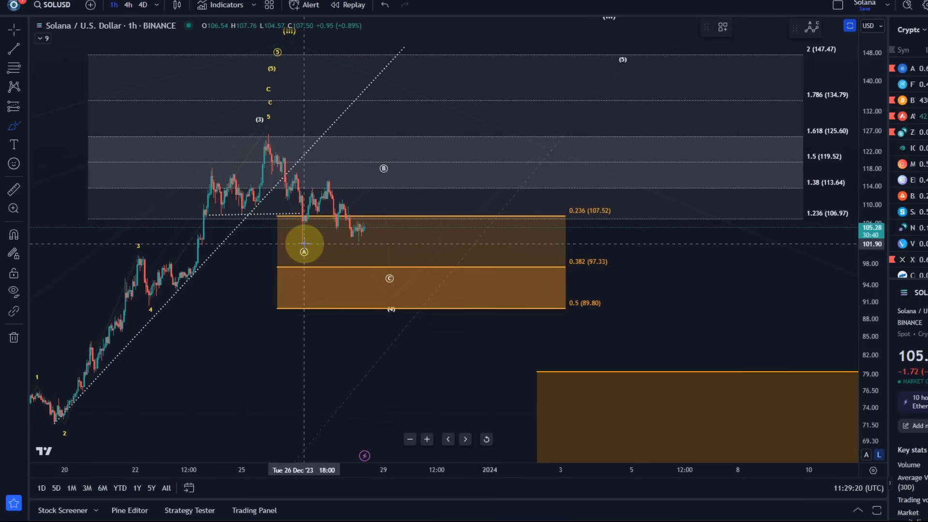
{"action": "mouse_move", "coordinate": [303, 241]}
{"action": "left_mouse_down"}
{"action": "mouse_move", "coordinate": [327, 177]}
{"action": "mouse_move", "coordinate": [356, 240]}
{"action": "mouse_move", "coordinate": [385, 172]}
{"action": "mouse_move", "coordinate": [372, 170]}
{"action": "mouse_move", "coordinate": [400, 150]}
{"action": "mouse_move", "coordinate": [377, 150]}
{"action": "left_mouse_up"}
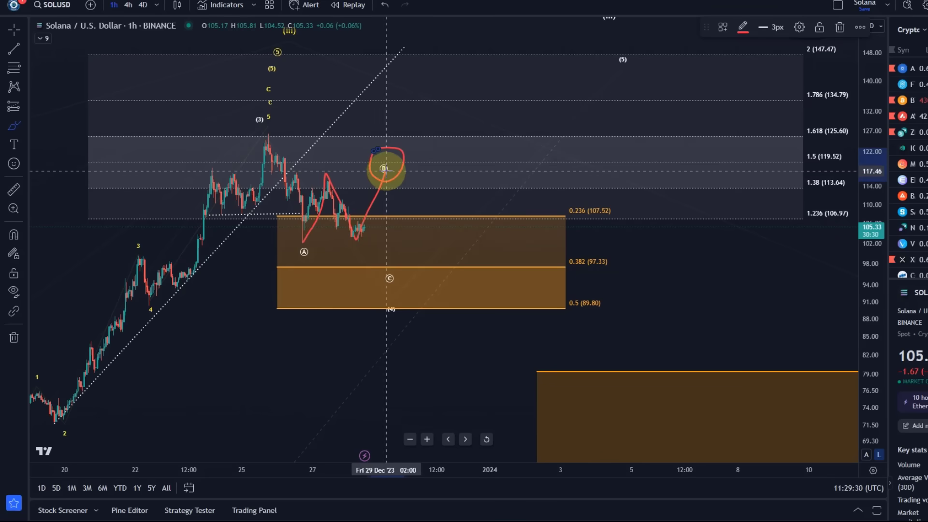
{"action": "left_click_drag", "start_coordinate": [385, 170], "coordinate": [418, 285]}
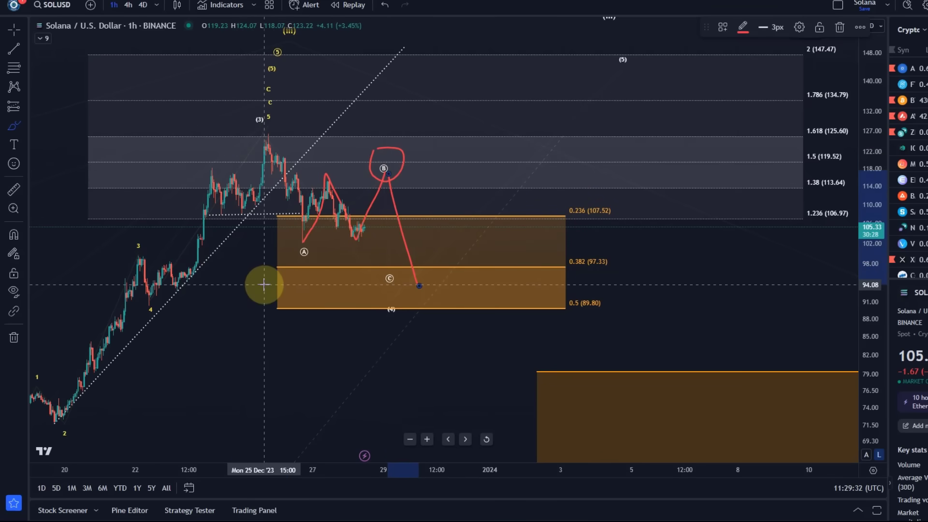
{"action": "left_click", "coordinate": [382, 9]}
{"action": "left_click", "coordinate": [382, 9]}
{"action": "left_click", "coordinate": [382, 9]}
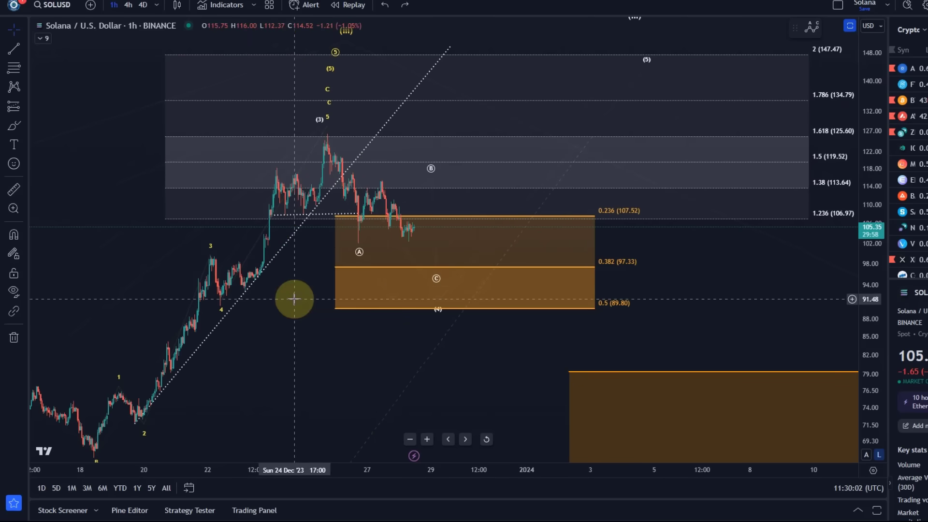
- Shift projected wave (5) slightly left and drop the (iii) label just above it at 147.47
{"action": "right_click", "coordinate": [306, 244]}
{"action": "left_click", "coordinate": [265, 321]}
{"action": "left_click_drag", "start_coordinate": [265, 321], "coordinate": [380, 343]}
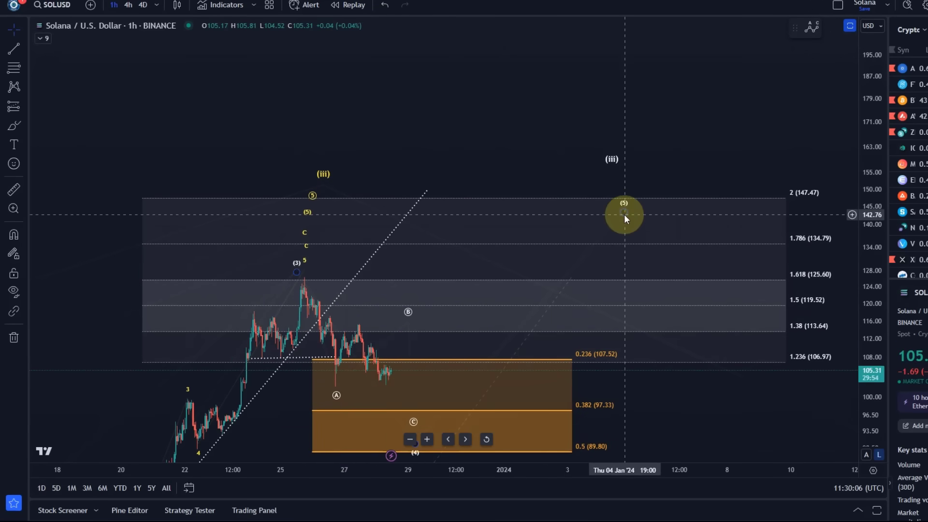
{"action": "left_click_drag", "start_coordinate": [621, 207], "coordinate": [608, 198]}
{"action": "left_click_drag", "start_coordinate": [613, 166], "coordinate": [609, 189]}
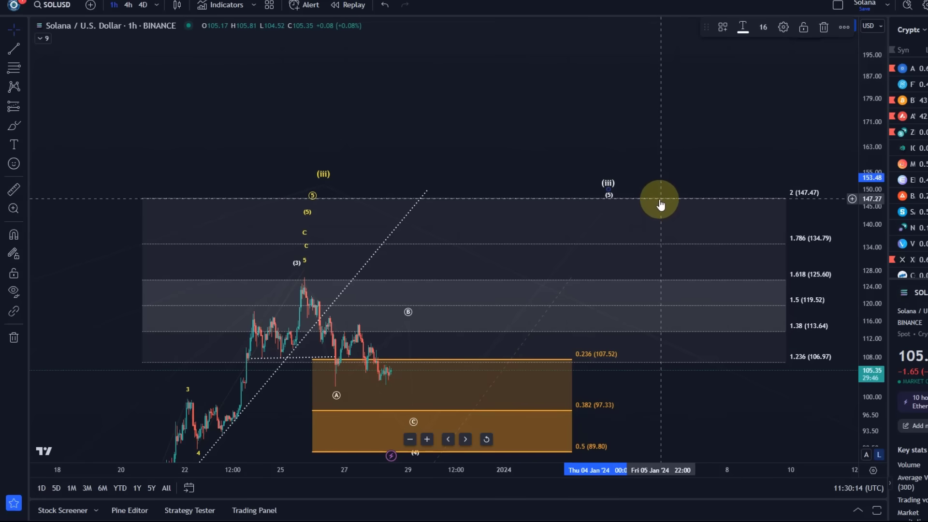
{"action": "left_click_drag", "start_coordinate": [507, 152], "coordinate": [435, 25]}
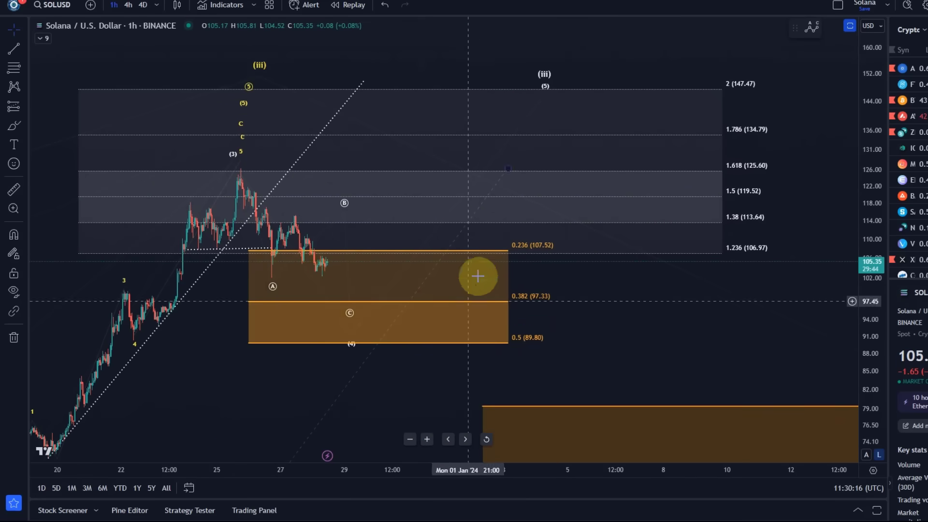